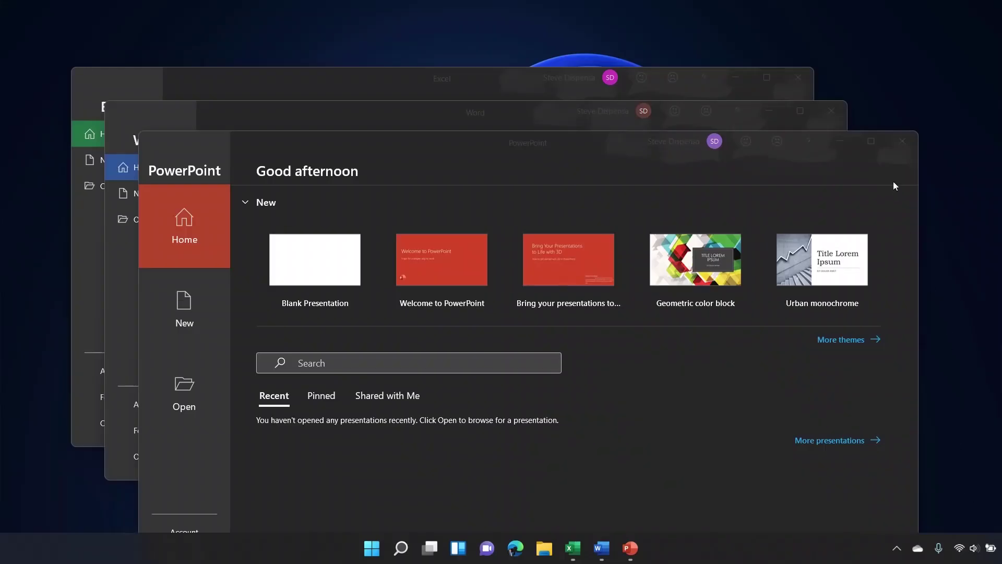
Snap the PowerPoint window into the upper-right cell of the three-window snap layout.
mouse_move(874, 140)
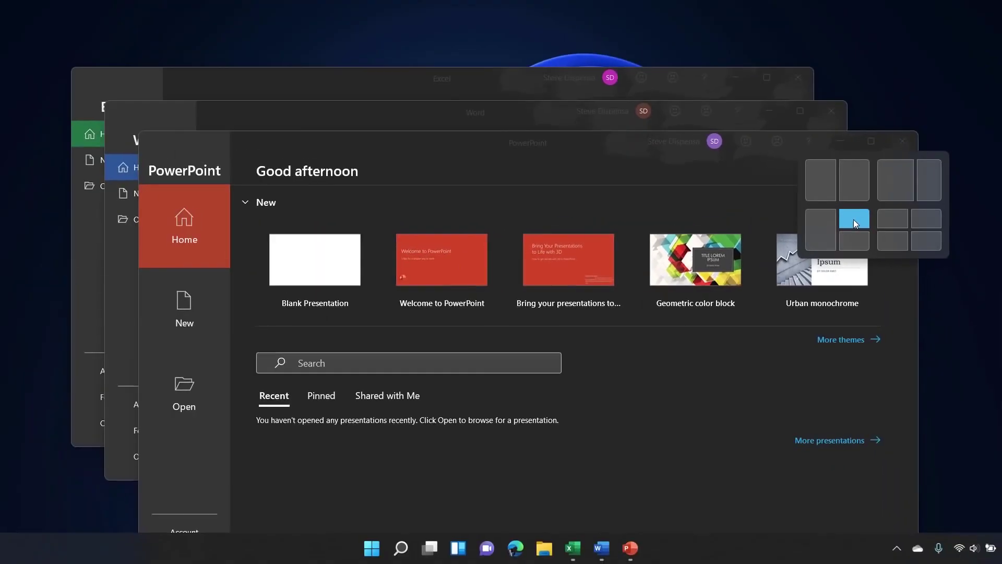
click(853, 219)
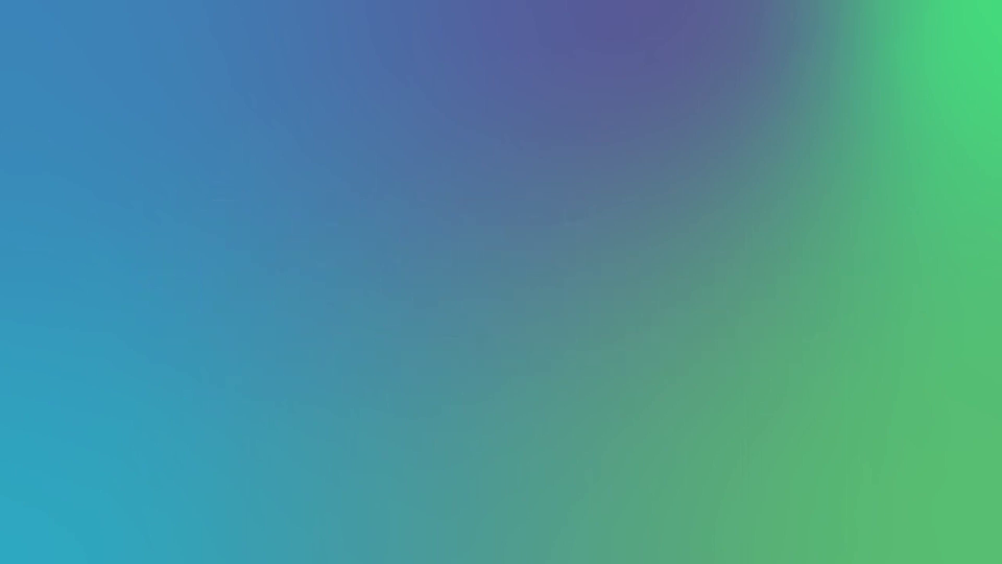
Launch O&O AppBuster and include System Apps in the displayed app list.
double_click(108, 133)
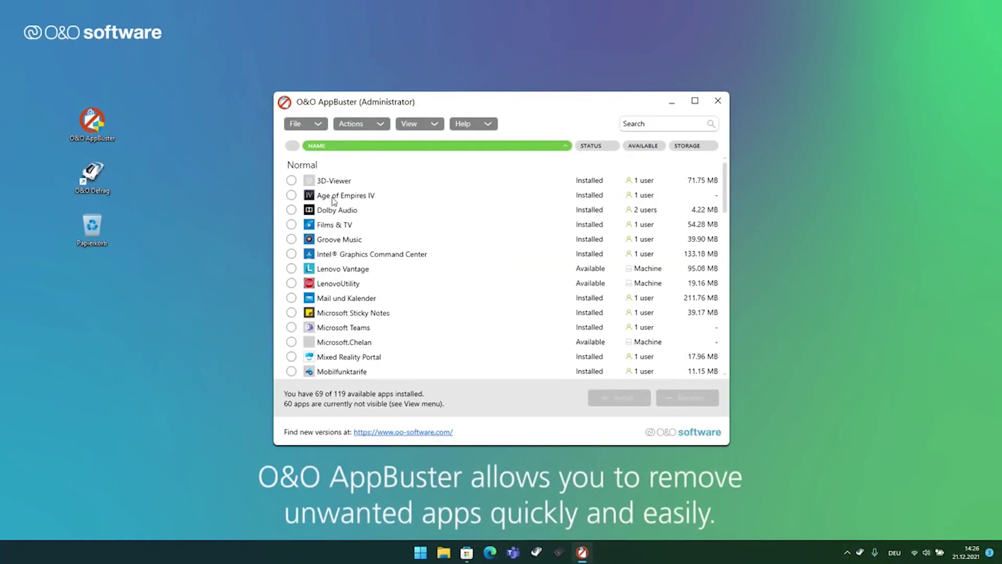
click(425, 128)
click(431, 223)
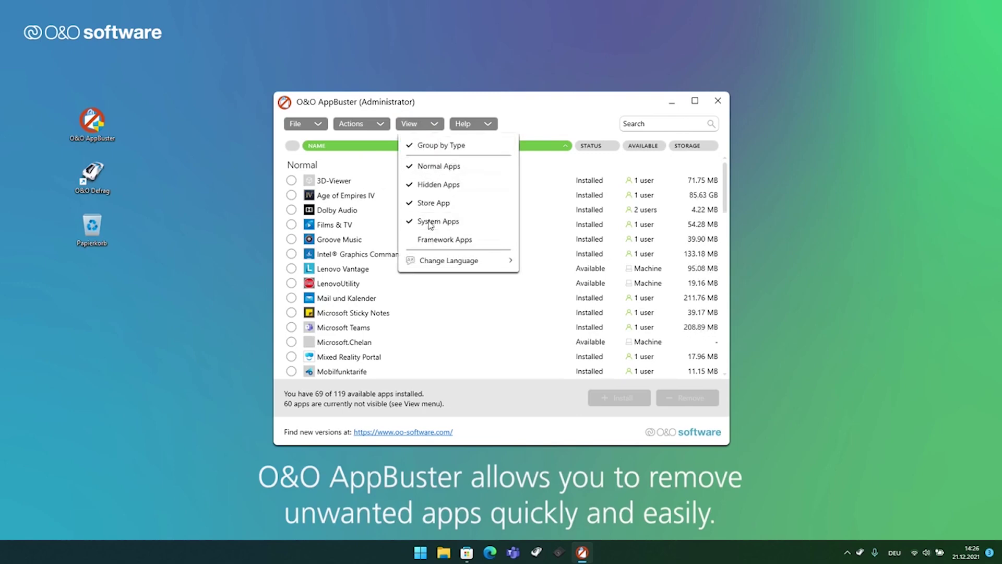
View the details of the Films & TV app, then collapse them.
mouse_move(726, 189)
mouse_down()
mouse_move(728, 359)
mouse_move(753, 244)
mouse_move(736, 192)
mouse_up()
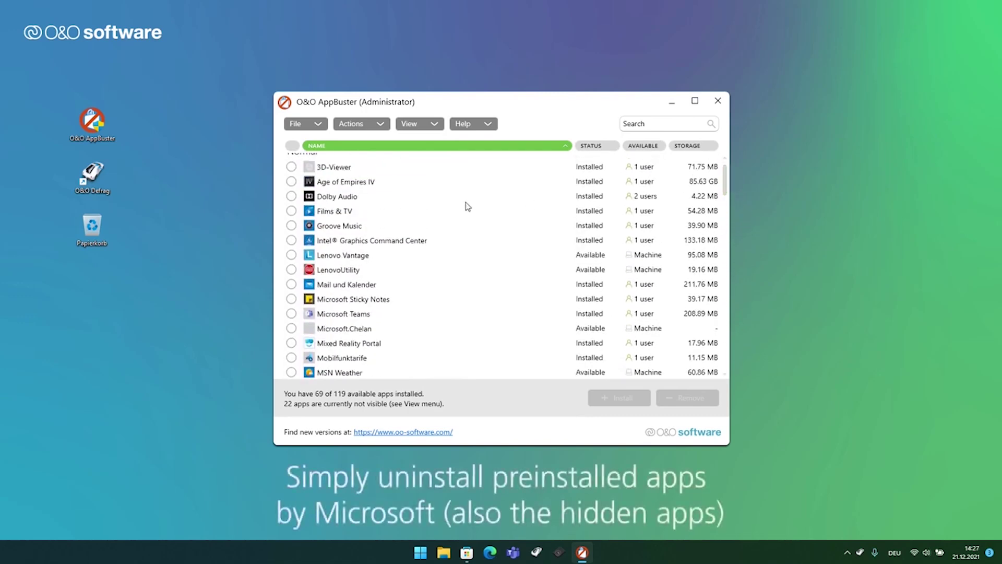
click(329, 212)
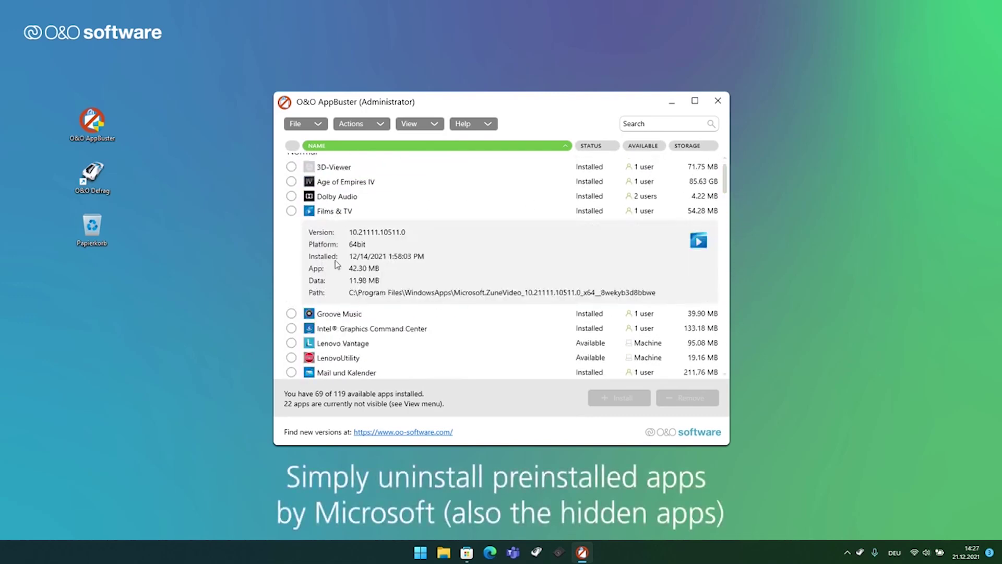
click(325, 214)
Remove the Mail und Kalender and Mixed Reality Portal apps for the current user only.
click(291, 285)
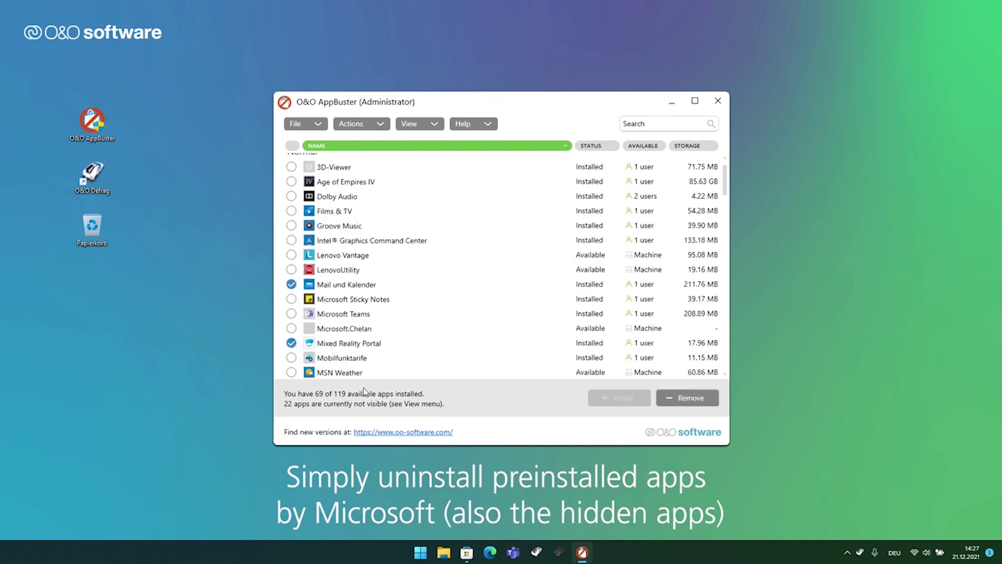
click(680, 398)
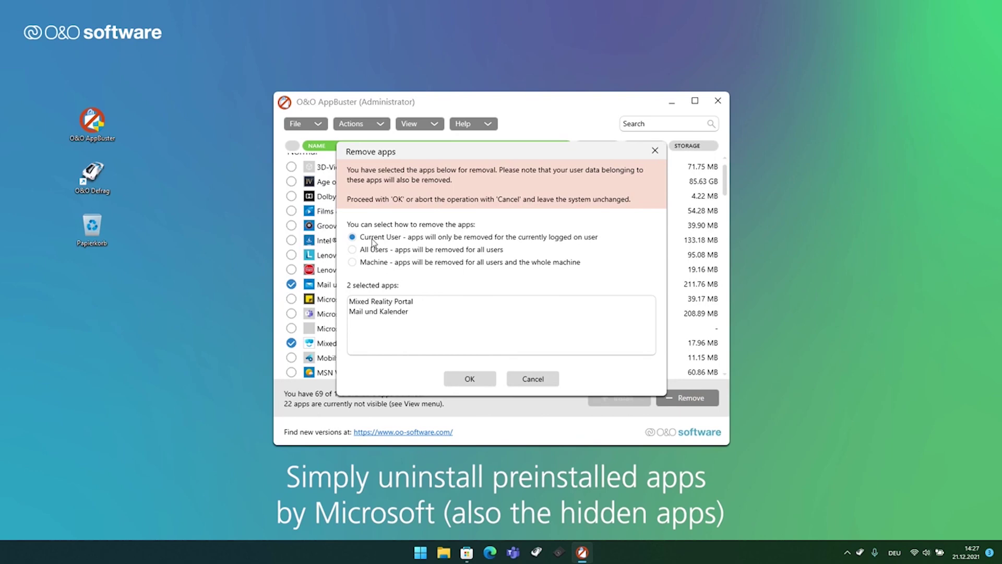
click(462, 379)
click(568, 342)
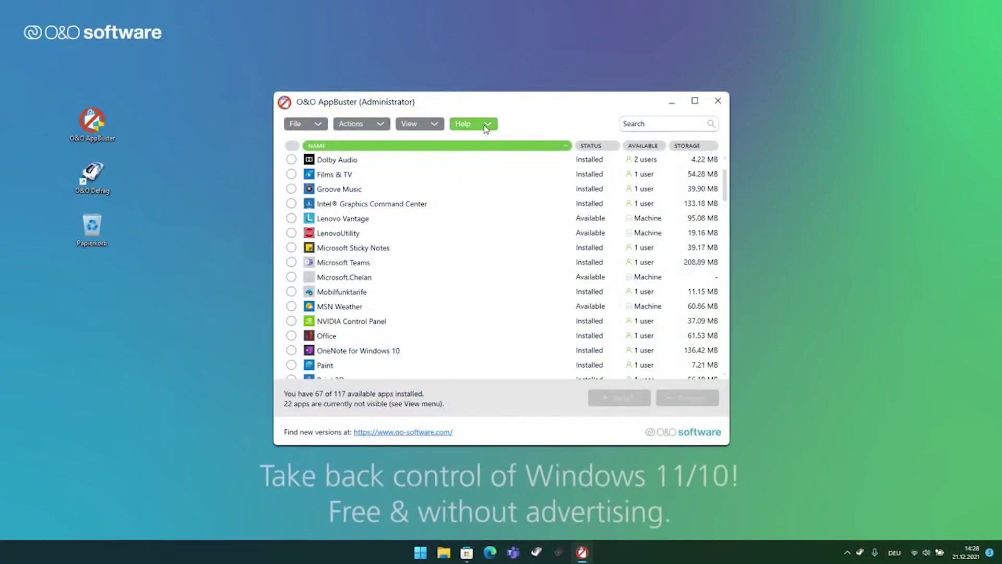
Open the About information of O&O AppBuster.
click(464, 124)
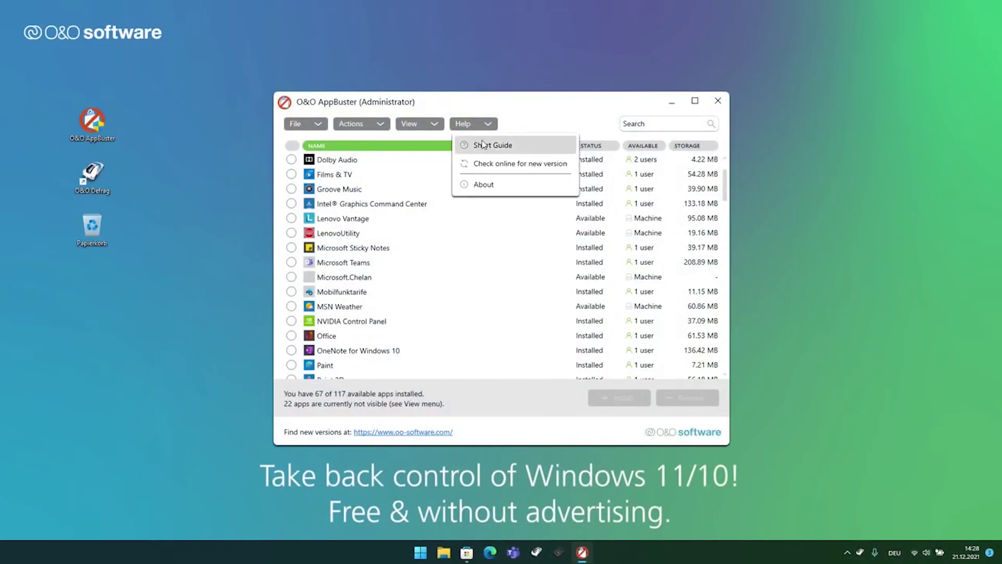
click(477, 183)
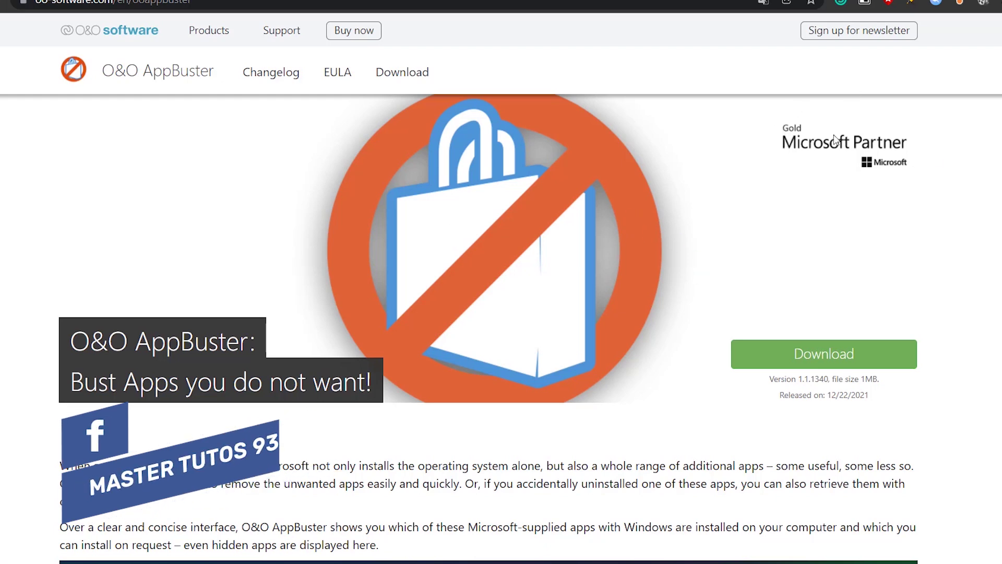
Read the introduction, feature list and further information on the O&O AppBuster web page.
scroll(489, 312, down, 5)
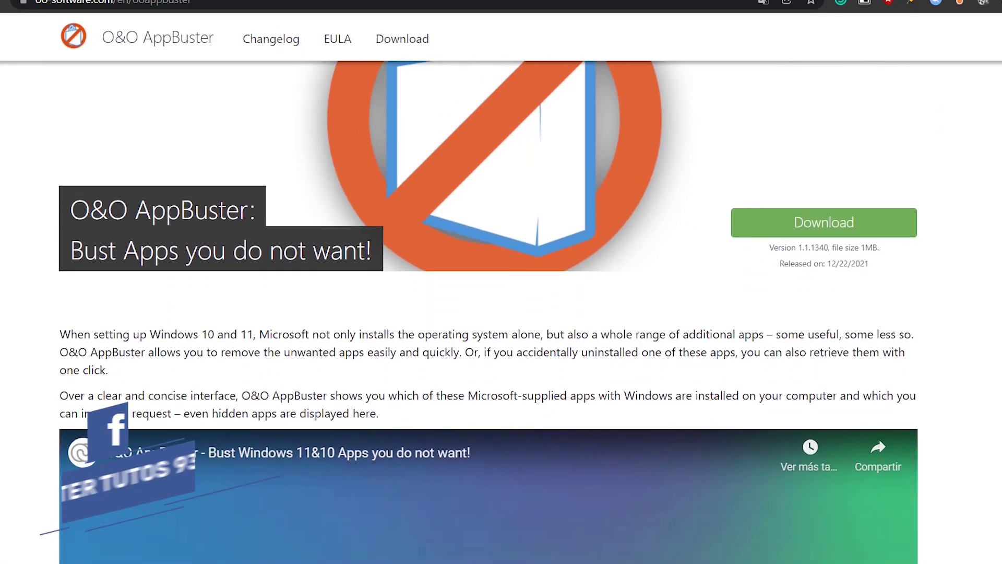
drag(59, 190, 902, 254)
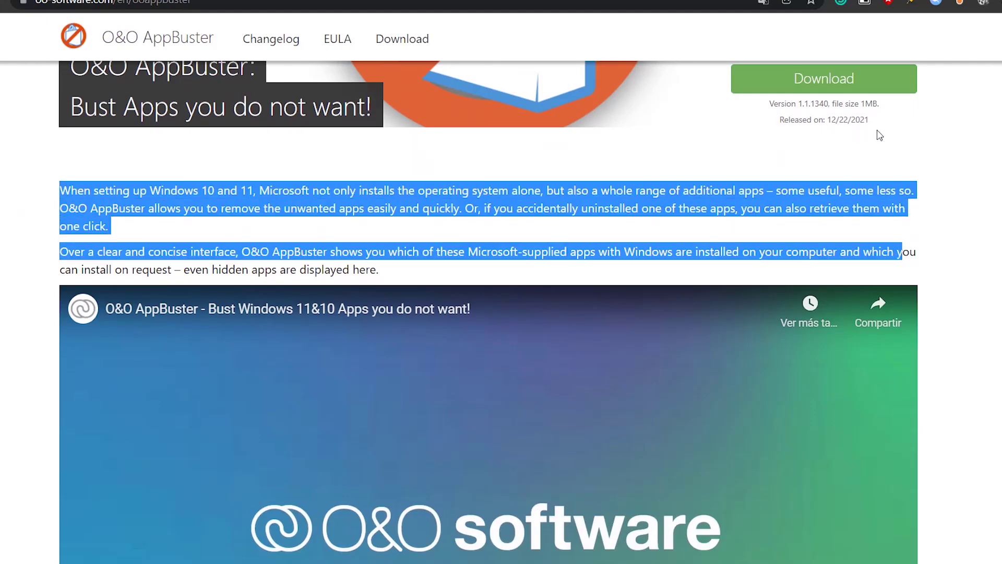
drag(877, 134, 749, 106)
scroll(738, 241, down, 10)
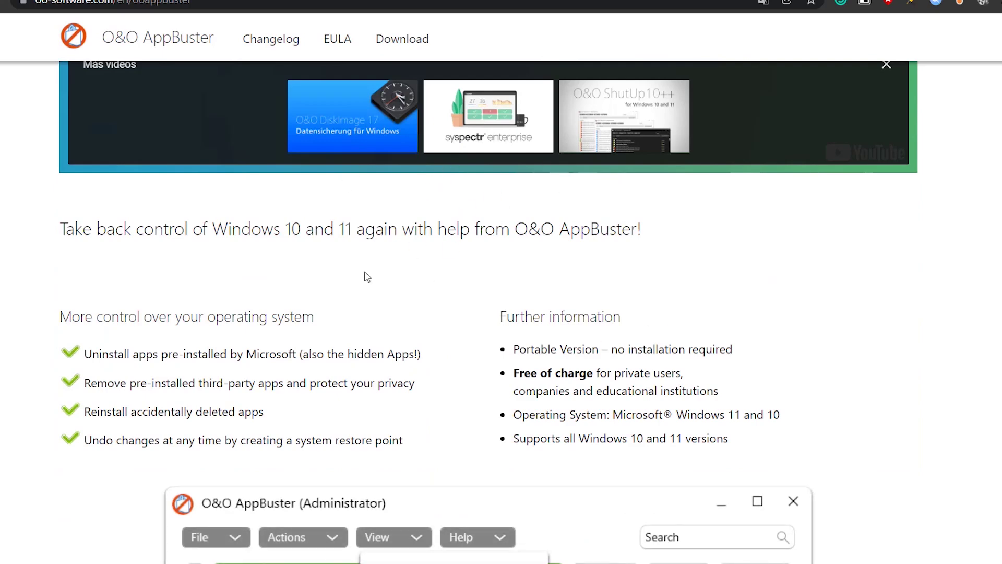
drag(60, 230, 702, 216)
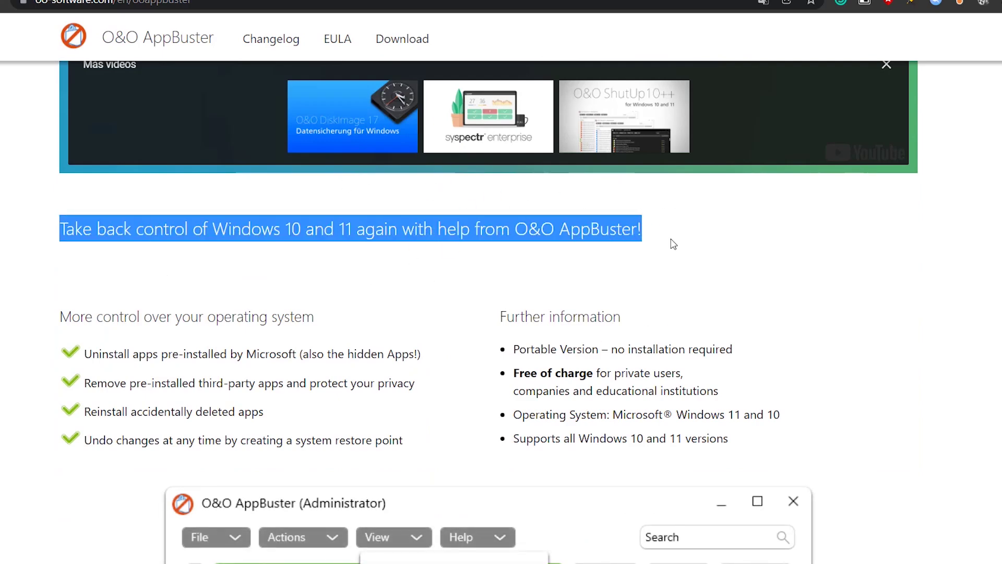
scroll(670, 248, down, 3)
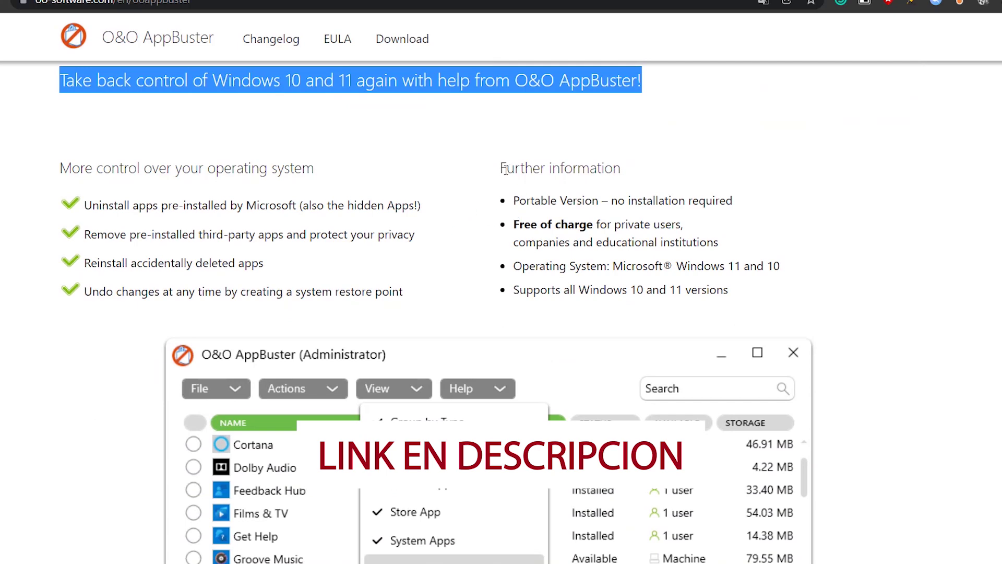
drag(94, 167, 747, 308)
Browse the web page's gallery of program screenshots and read the closing paragraphs about Windows default apps.
scroll(747, 308, down, 1)
scroll(746, 308, down, 3)
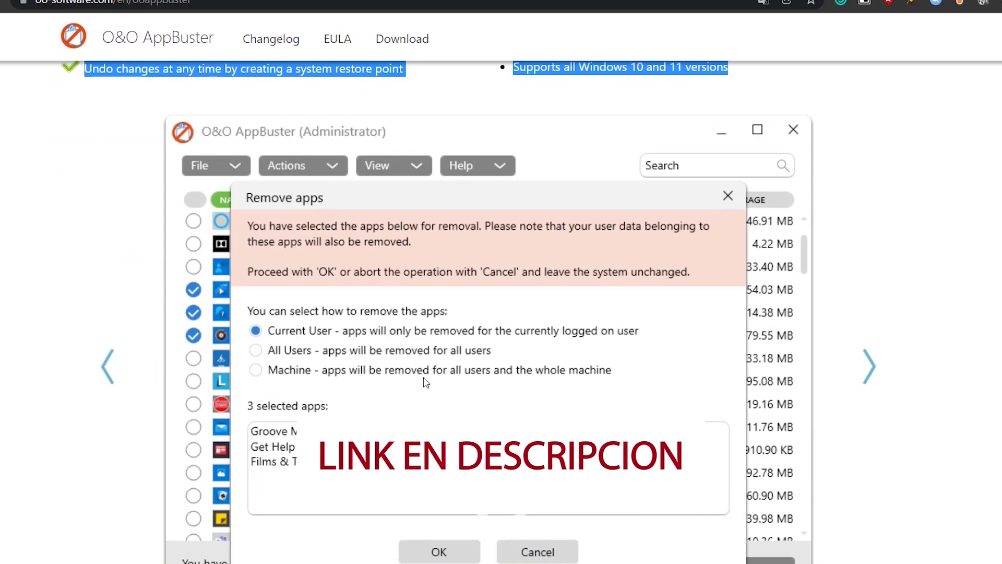
click(868, 373)
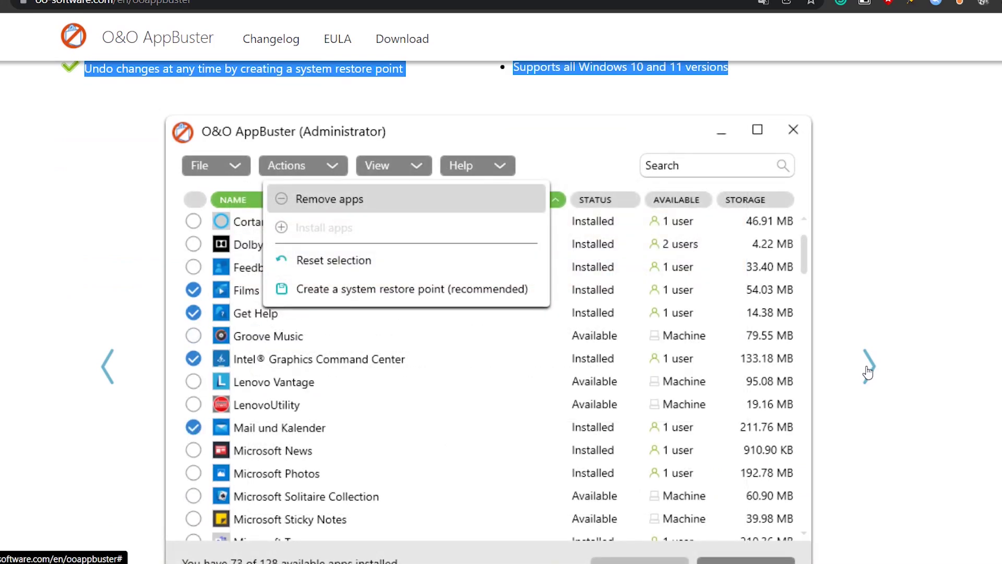
click(868, 373)
click(868, 374)
click(867, 374)
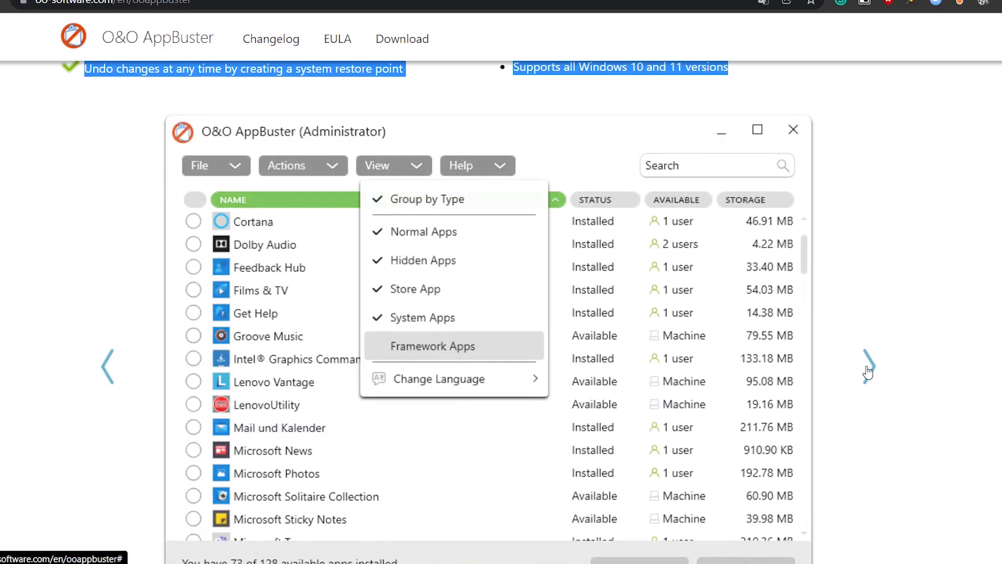
click(868, 374)
click(868, 373)
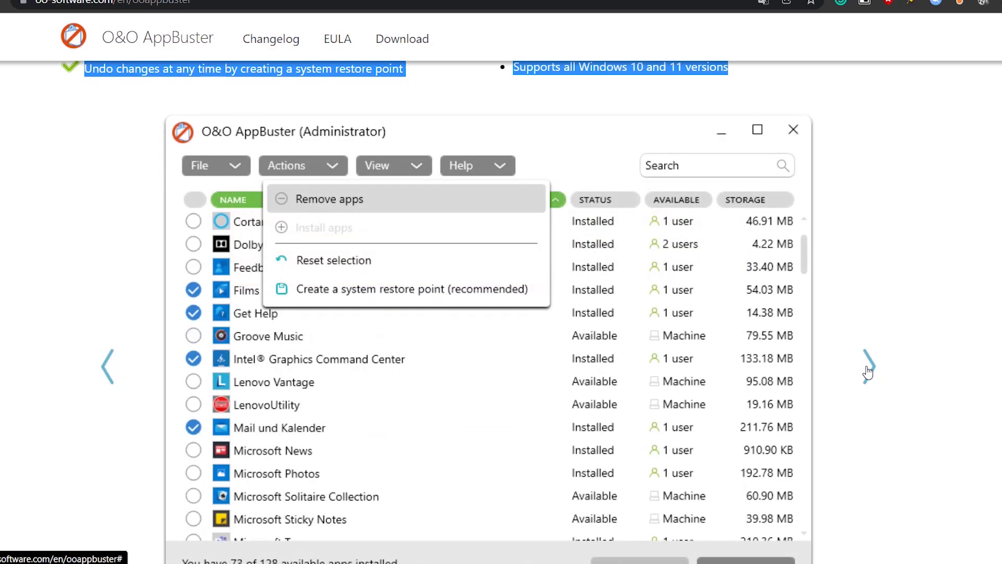
click(868, 374)
scroll(868, 373, down, 10)
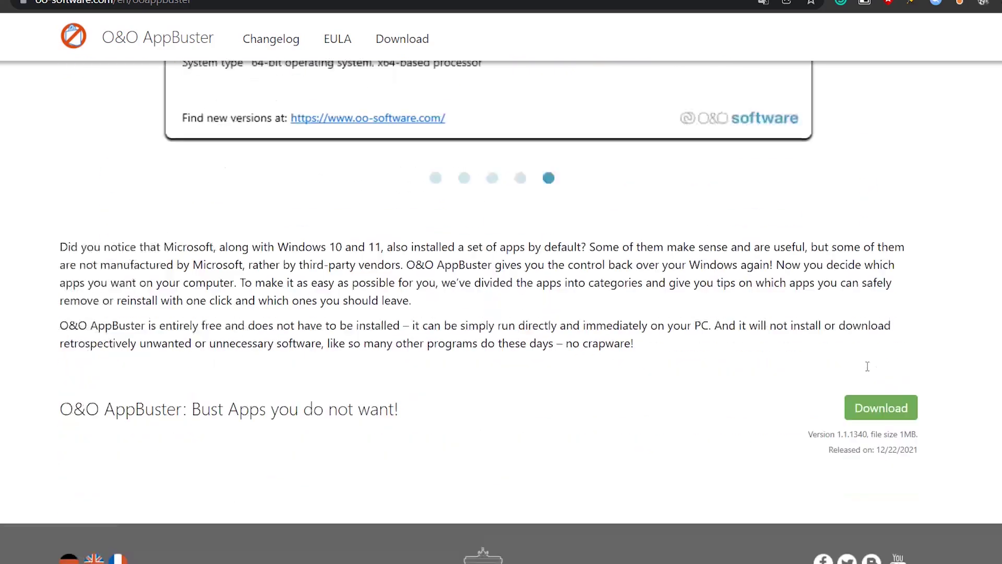
drag(59, 233, 546, 334)
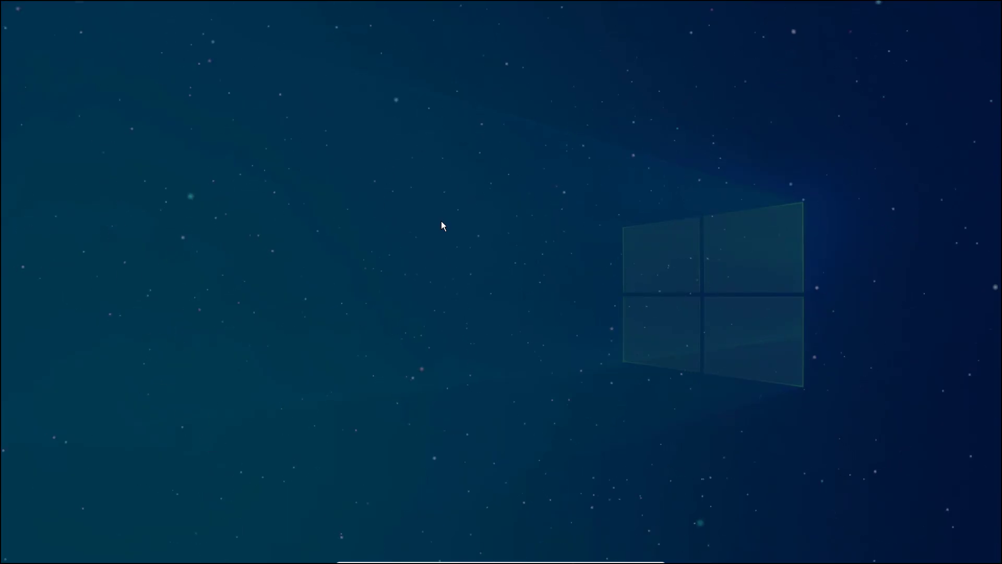
Launch the OOAPB program on the Windows 10 desktop and move its window closer to the desktop shortcuts.
click(448, 349)
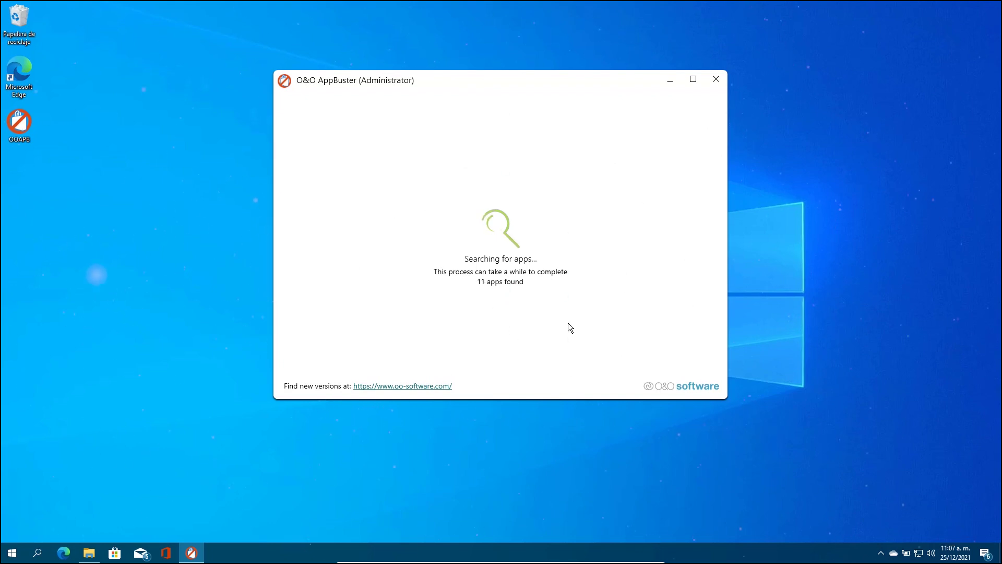
drag(445, 78, 265, 86)
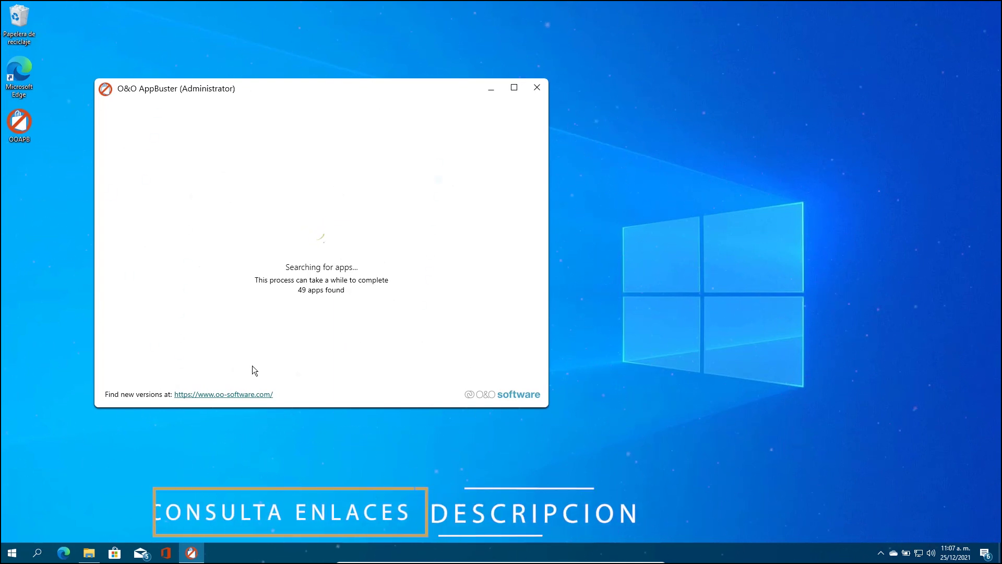
Examine the preinstalled apps in the Windows Start menu, then return to AppBuster.
click(12, 552)
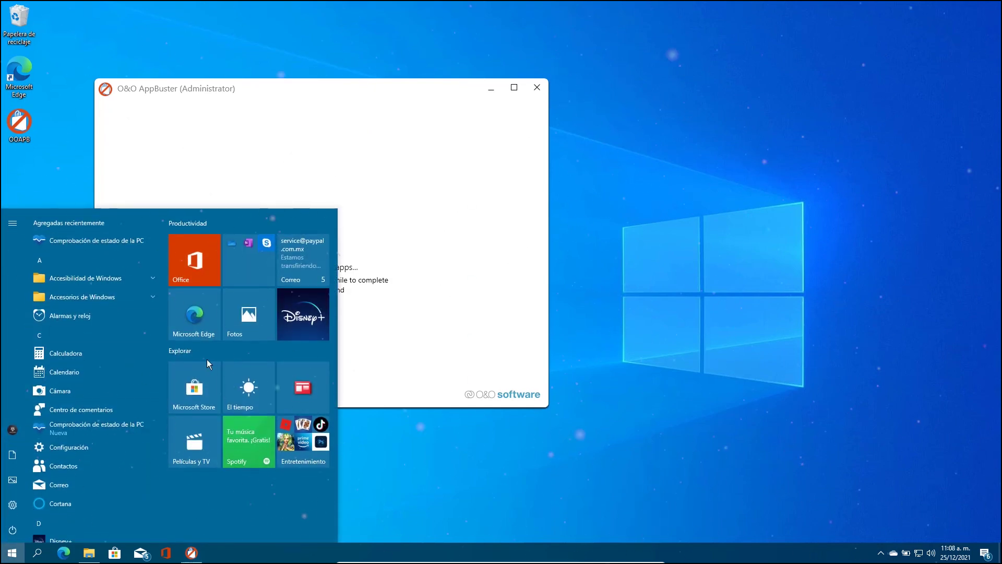
click(245, 112)
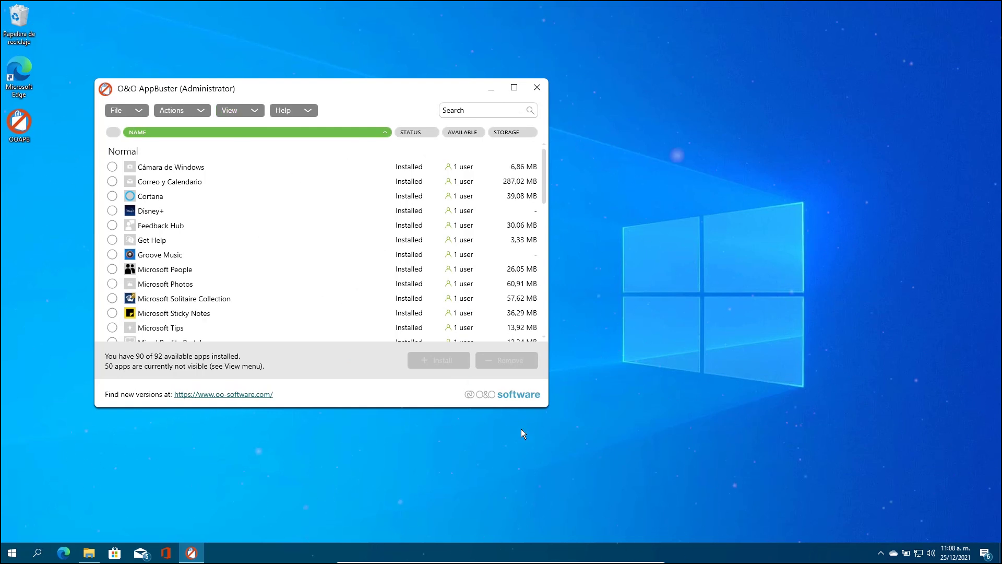
Enlarge the AppBuster window in height and width to show more of the app list.
drag(545, 408, 546, 512)
drag(550, 200, 595, 206)
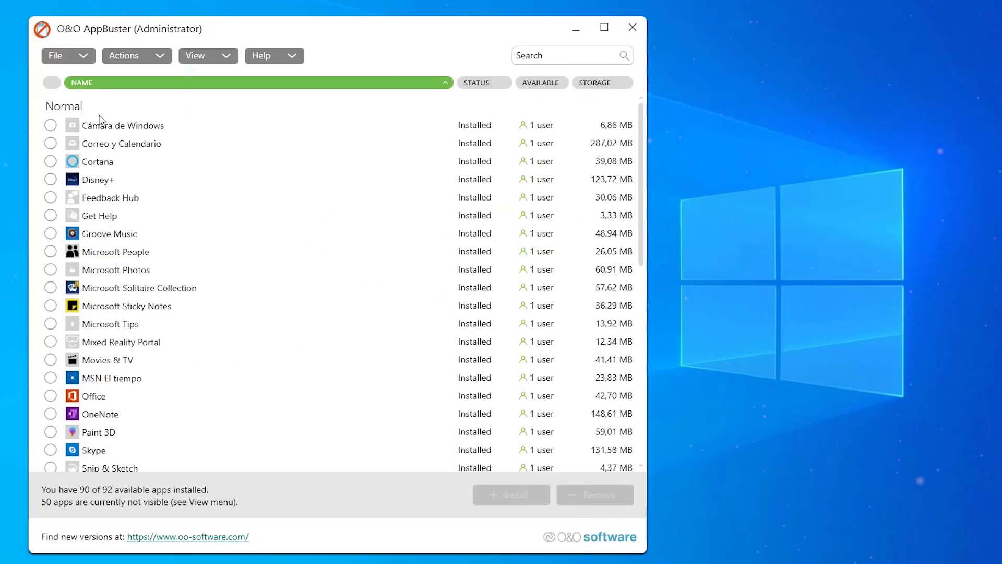
Inspect AppBuster's available actions, app-type view filters and search field.
click(159, 55)
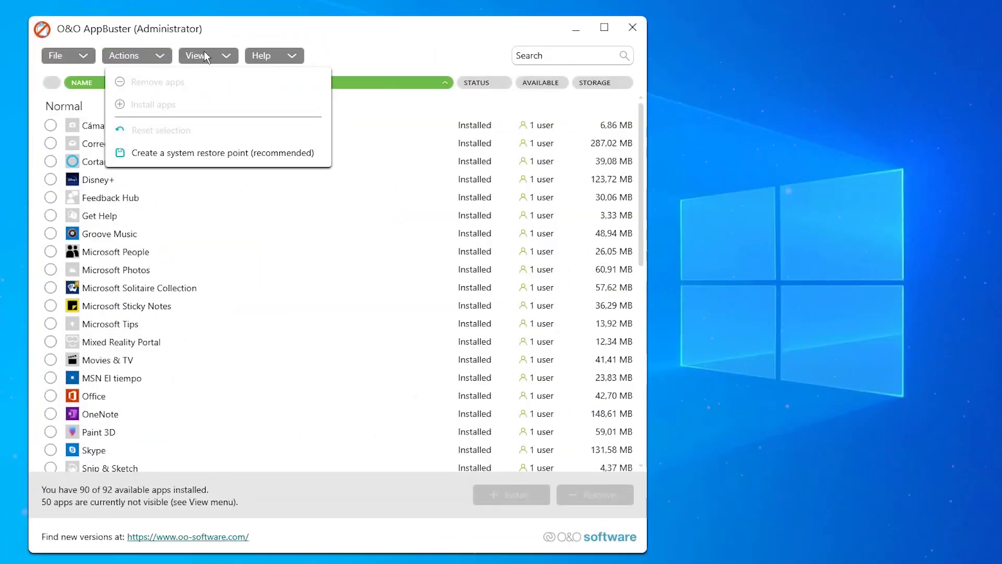
click(205, 51)
click(215, 53)
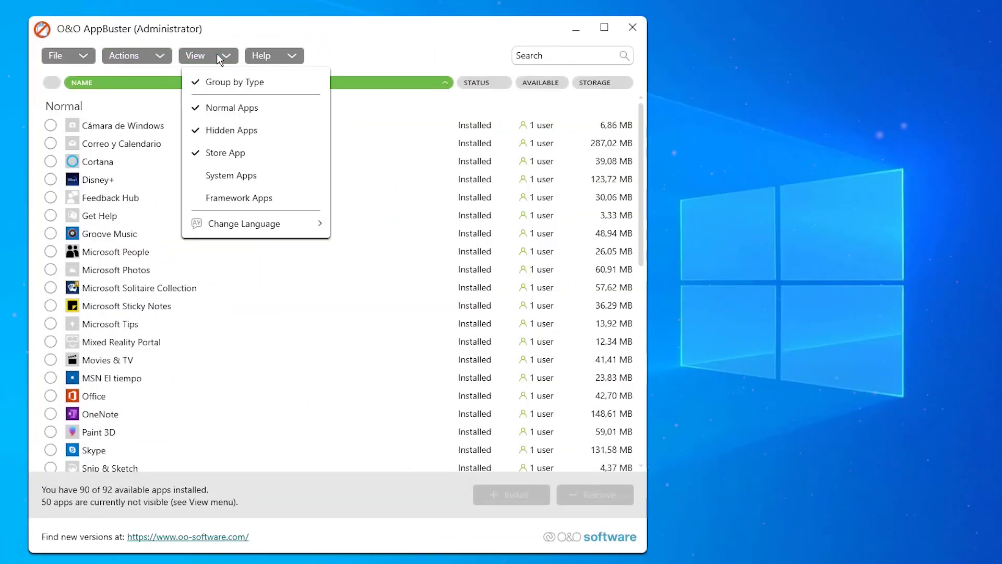
click(547, 58)
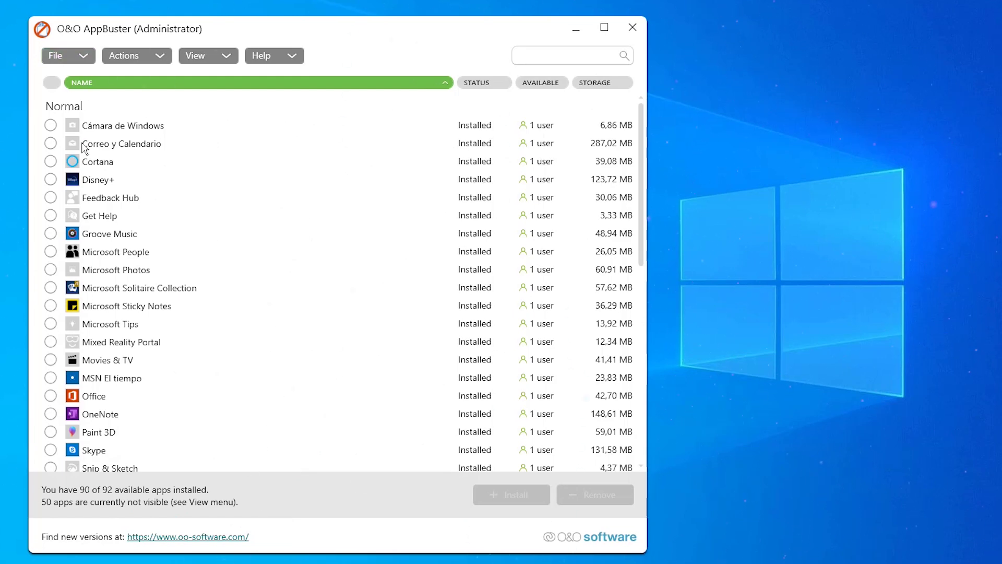
Mark Cortana, Disney+, Feedback Hub, Microsoft People, Office and Paint 3D in the list of normal apps.
click(51, 161)
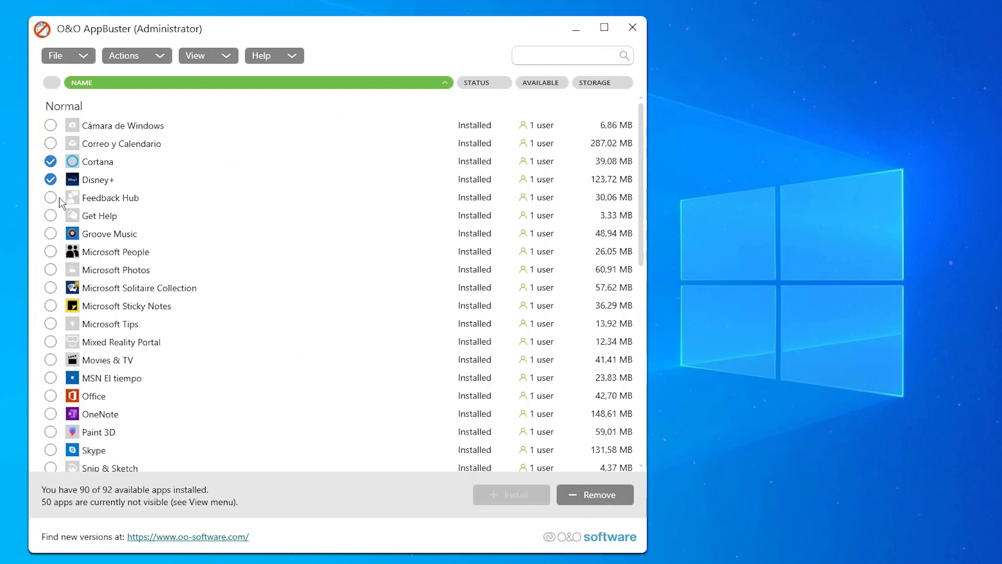
click(51, 198)
click(51, 252)
scroll(54, 403, down, 2)
click(51, 370)
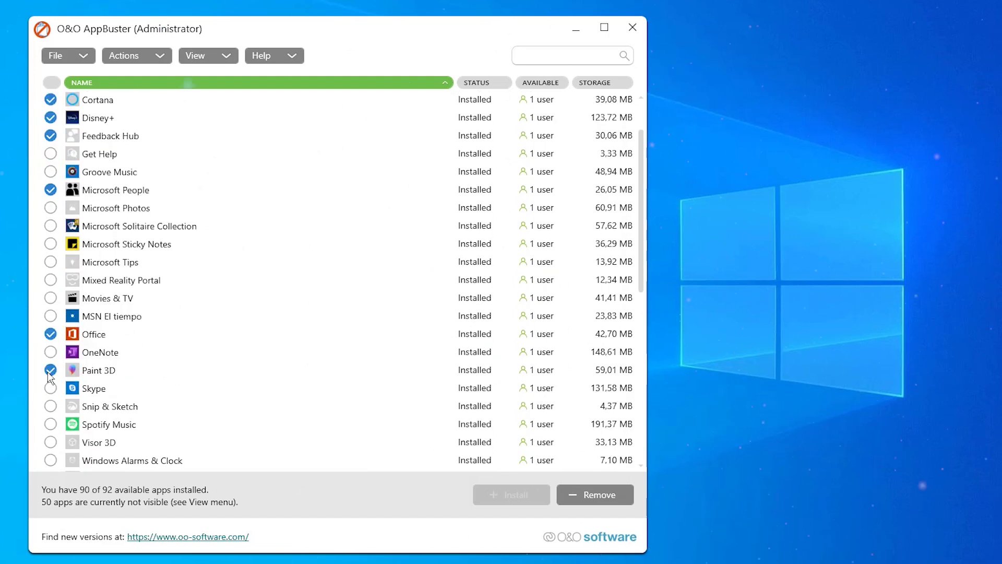
Add Skype, Spotify Music, Xbox and Your Phone to the apps marked for removal.
scroll(61, 401, down, 3)
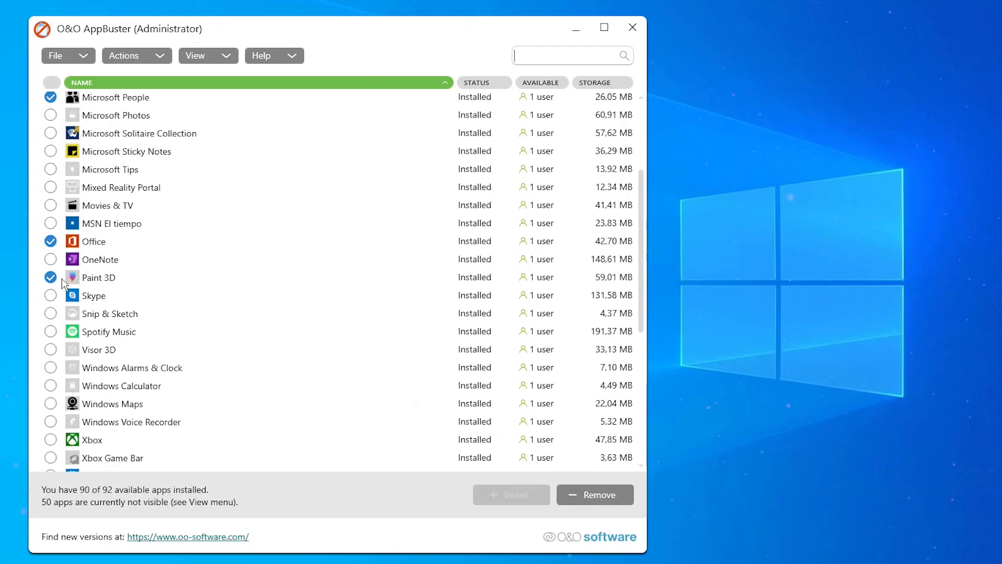
click(50, 295)
click(51, 331)
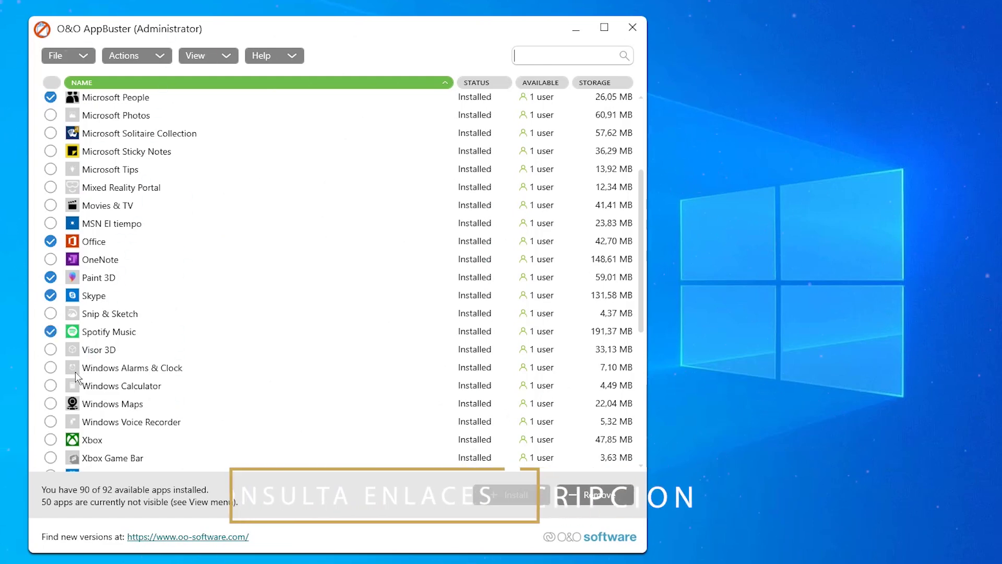
scroll(78, 379, down, 2)
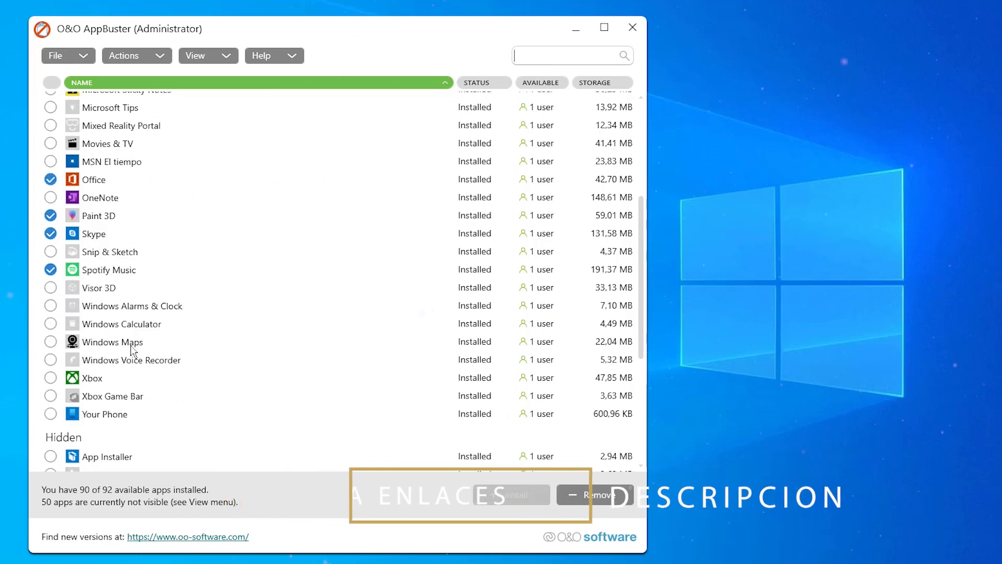
scroll(52, 397, down, 1)
click(50, 347)
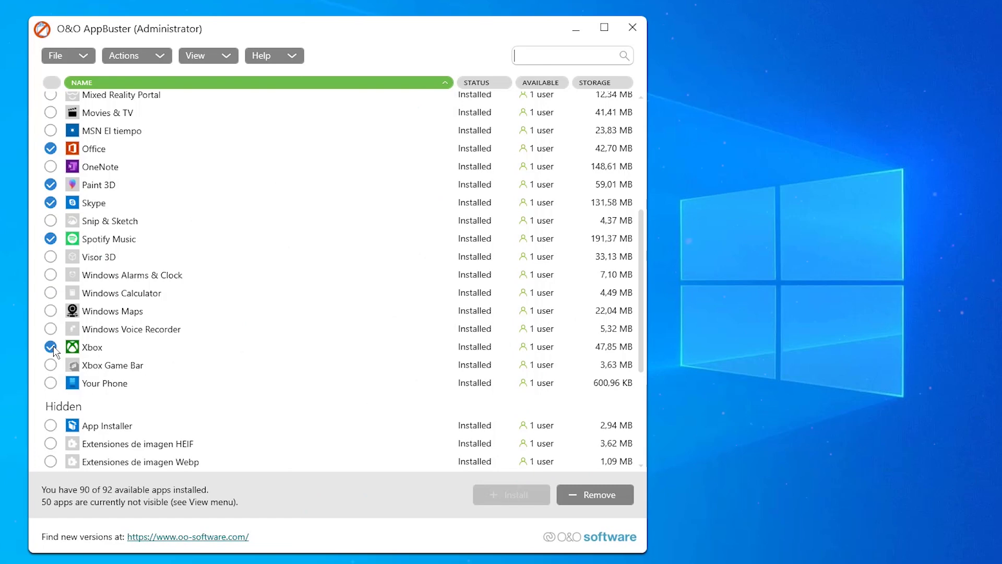
click(51, 383)
Review the rest of the app list and remove the ten marked apps for the current user only.
scroll(113, 338, down, 3)
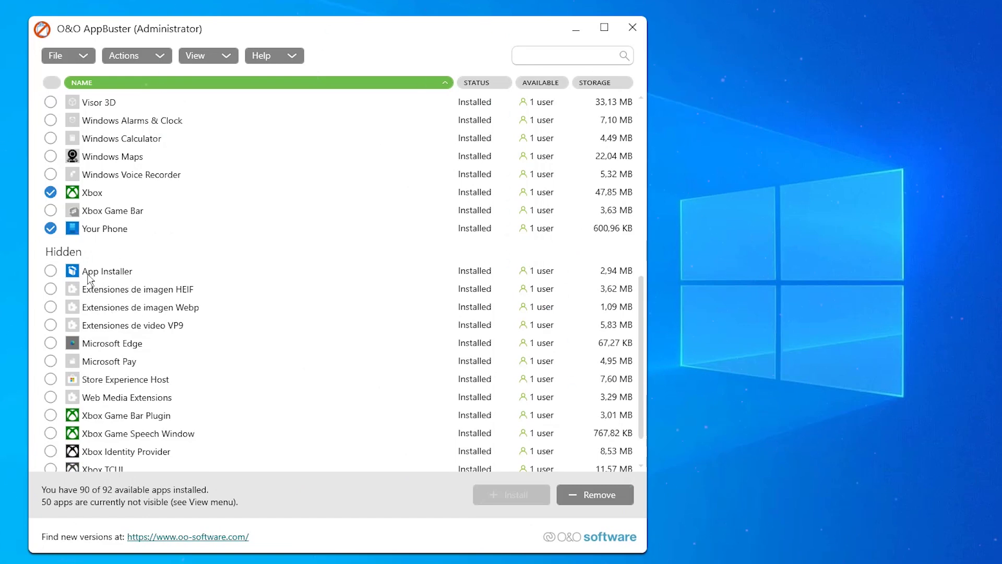
scroll(106, 345, down, 1)
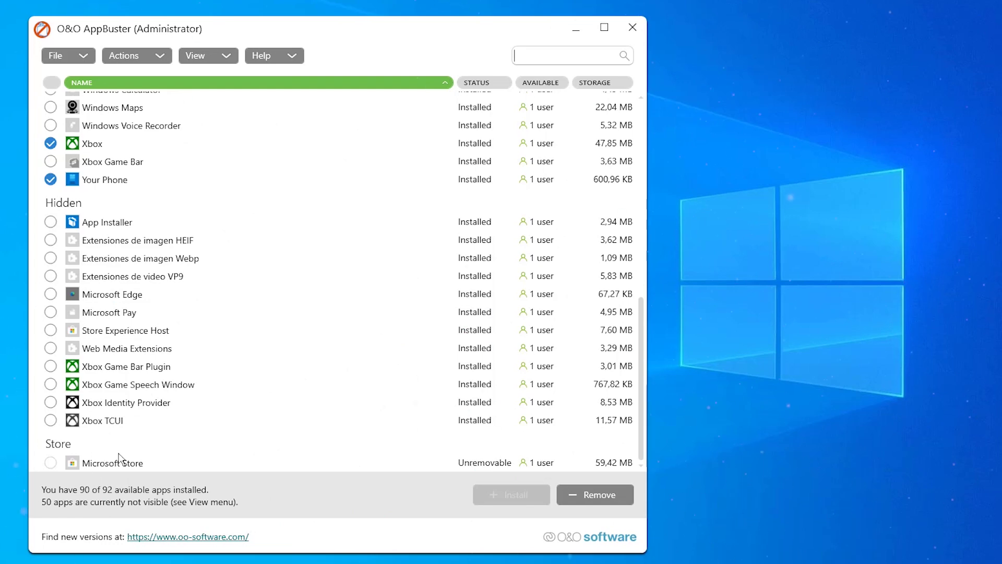
scroll(125, 459, up, 5)
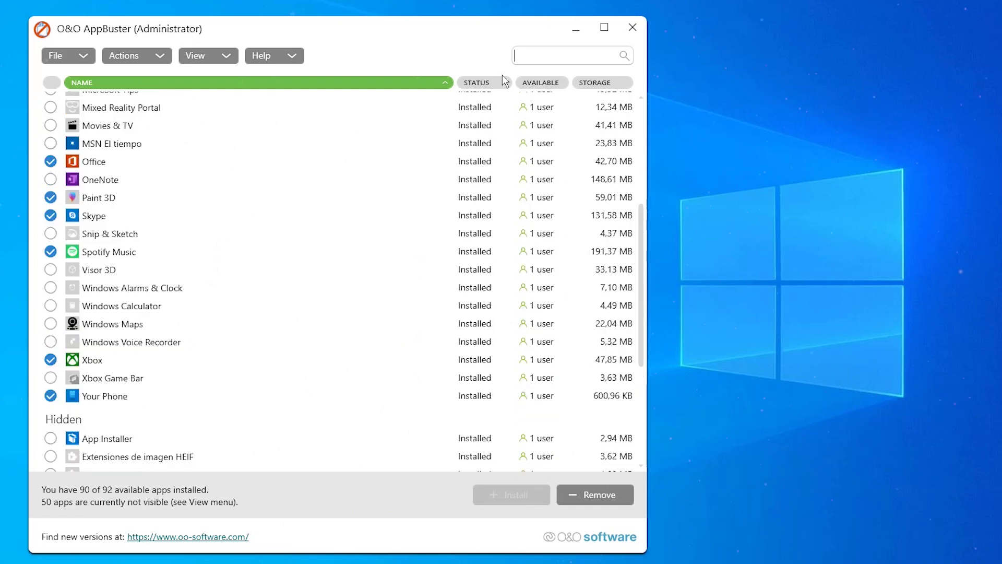
scroll(475, 125, up, 1)
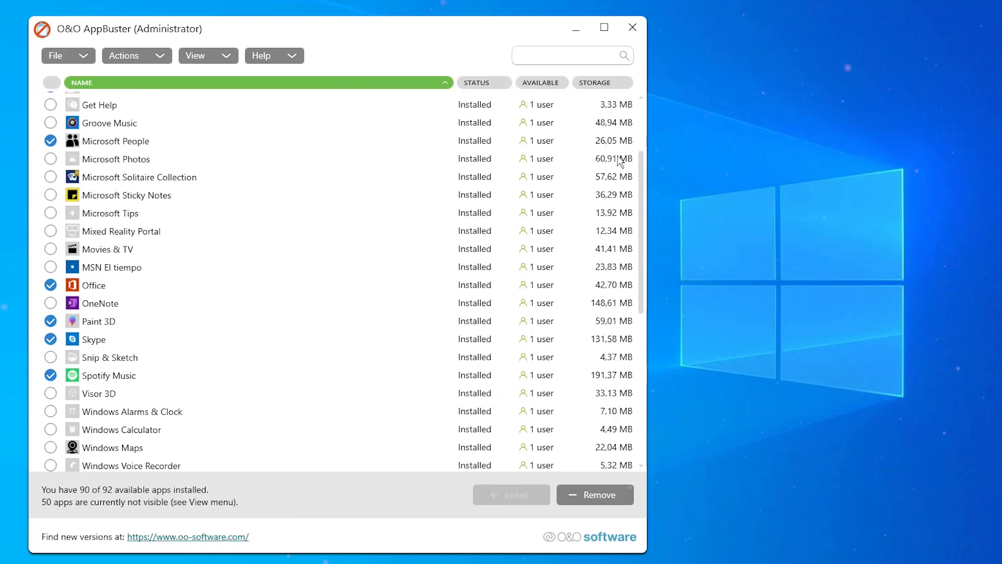
scroll(628, 211, up, 3)
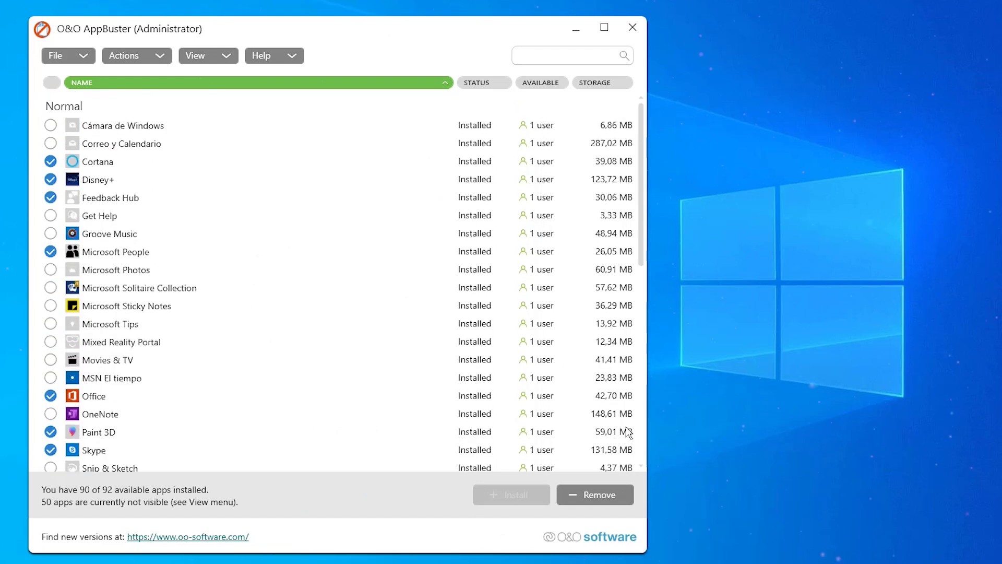
click(603, 493)
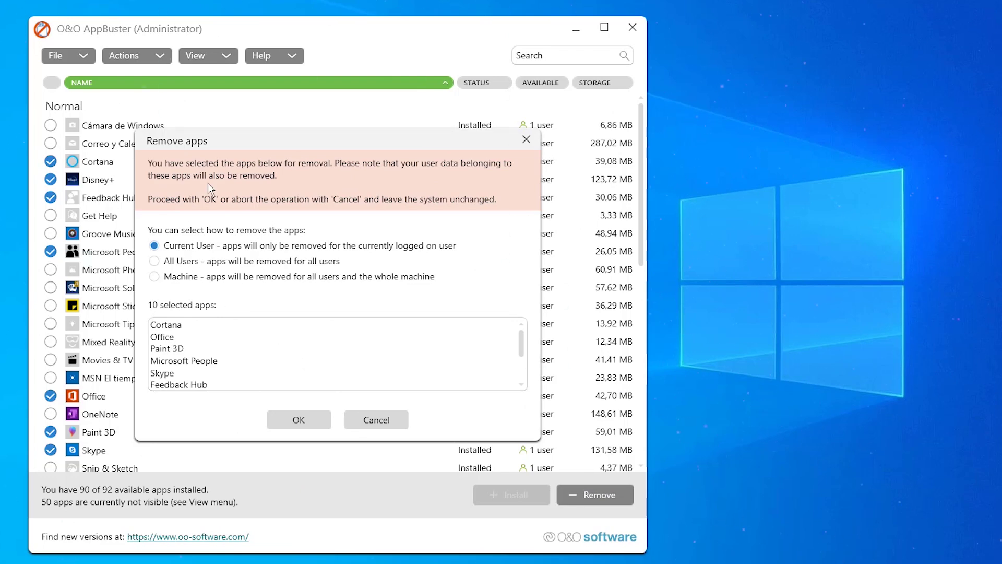
scroll(218, 383, down, 2)
scroll(220, 381, up, 2)
click(315, 415)
click(427, 375)
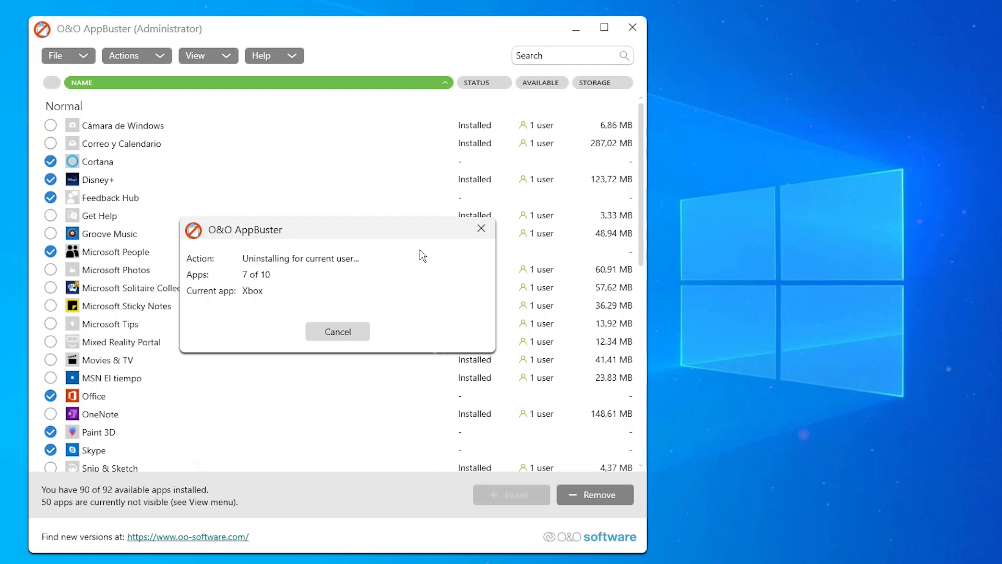
Move the uninstallation progress dialog beside the main window, close it when the removal finishes, and exit AppBuster.
drag(398, 225, 493, 150)
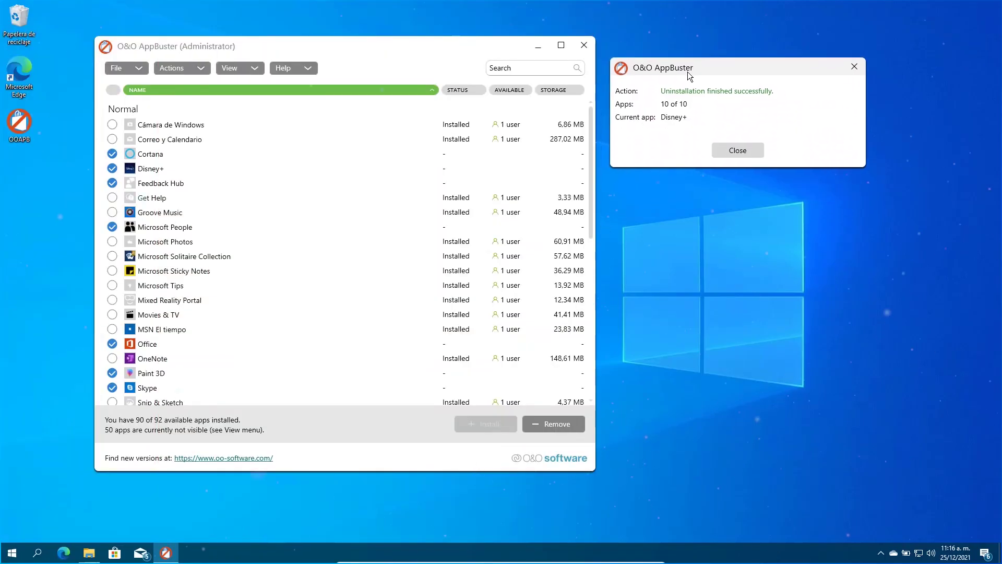
drag(684, 73, 677, 79)
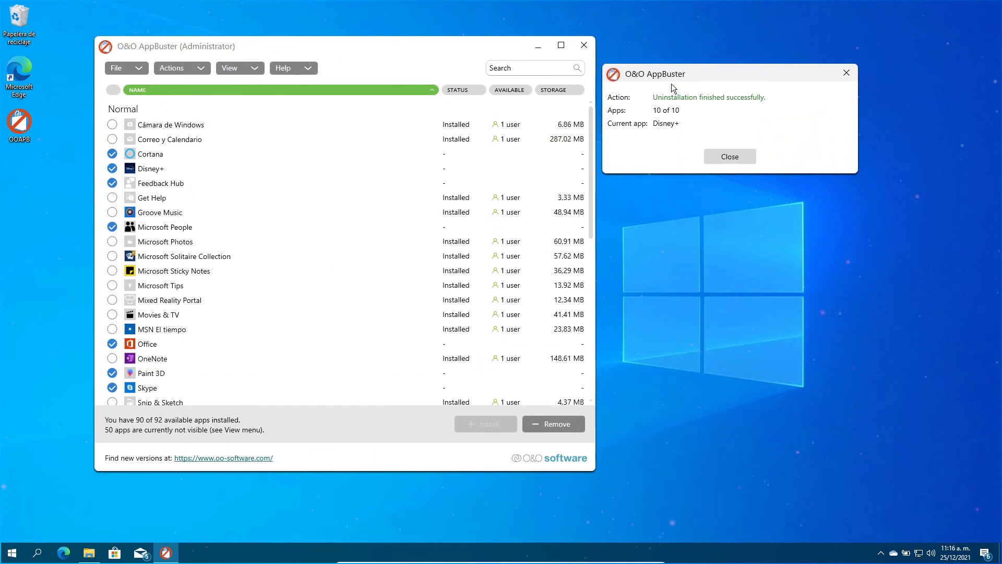
click(729, 157)
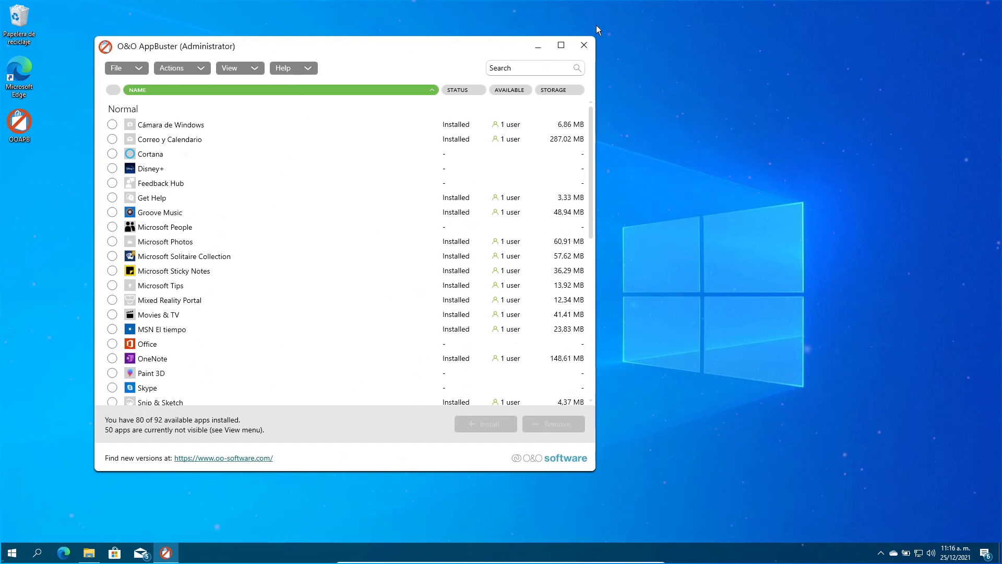
click(583, 44)
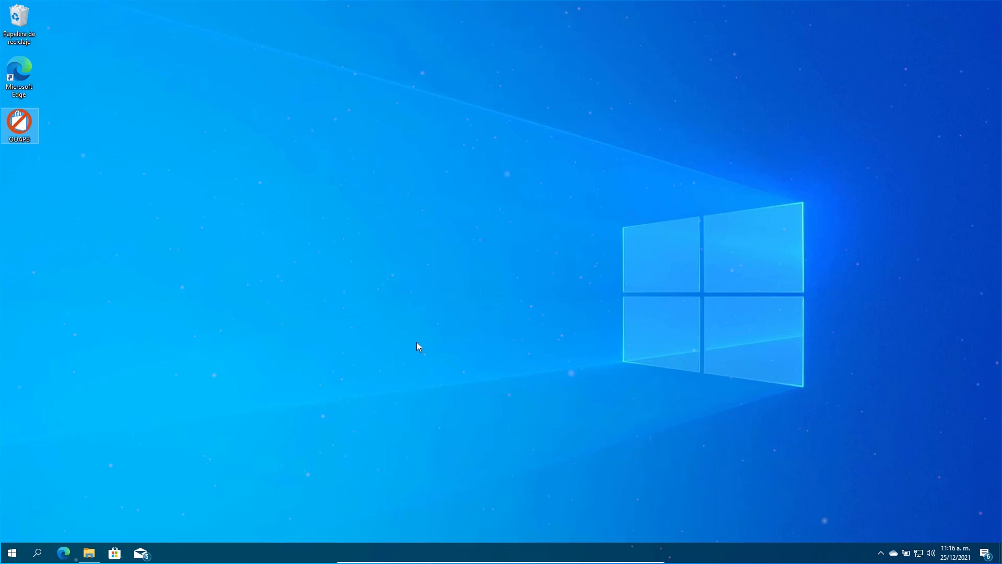
Search Windows for CORTANA and look through the Start menu to check that the removed apps are gone.
click(36, 553)
text(c)
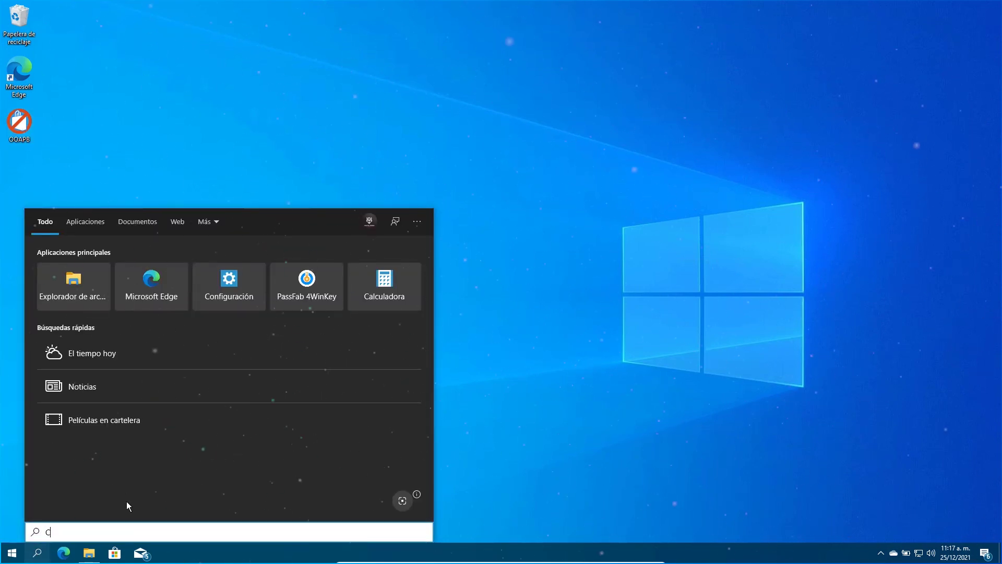
text(ORTANA)
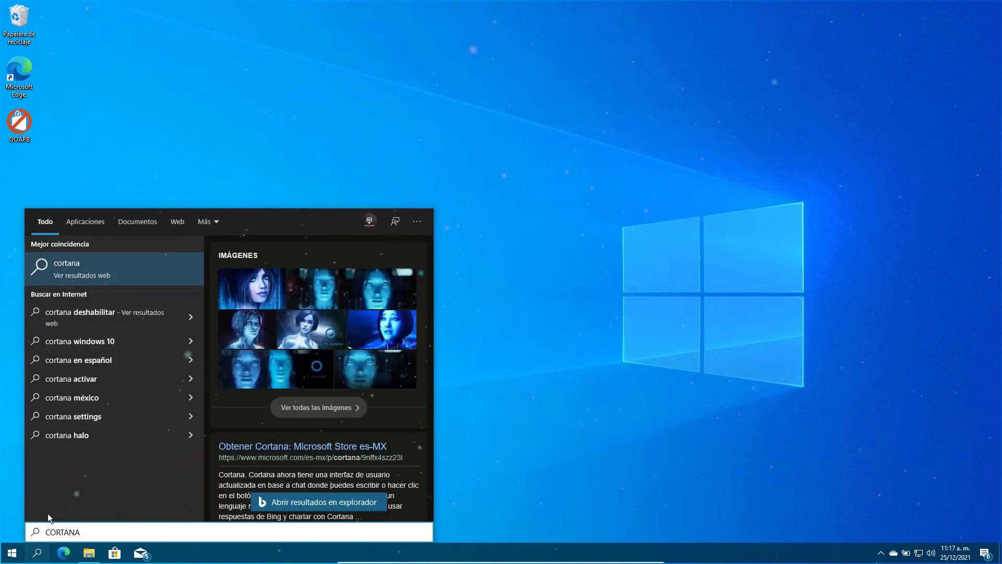
click(12, 552)
scroll(80, 443, down, 3)
scroll(83, 428, up, 3)
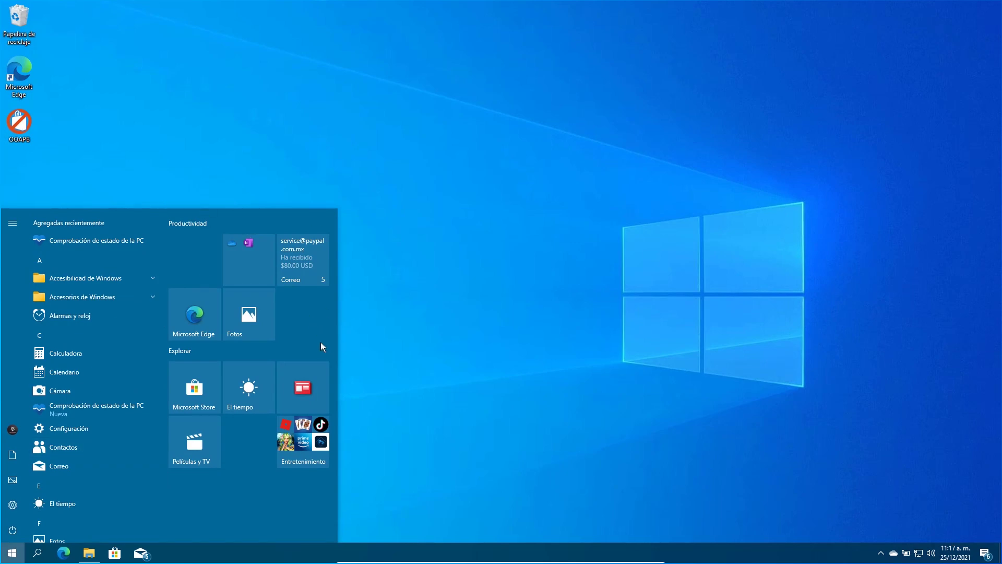